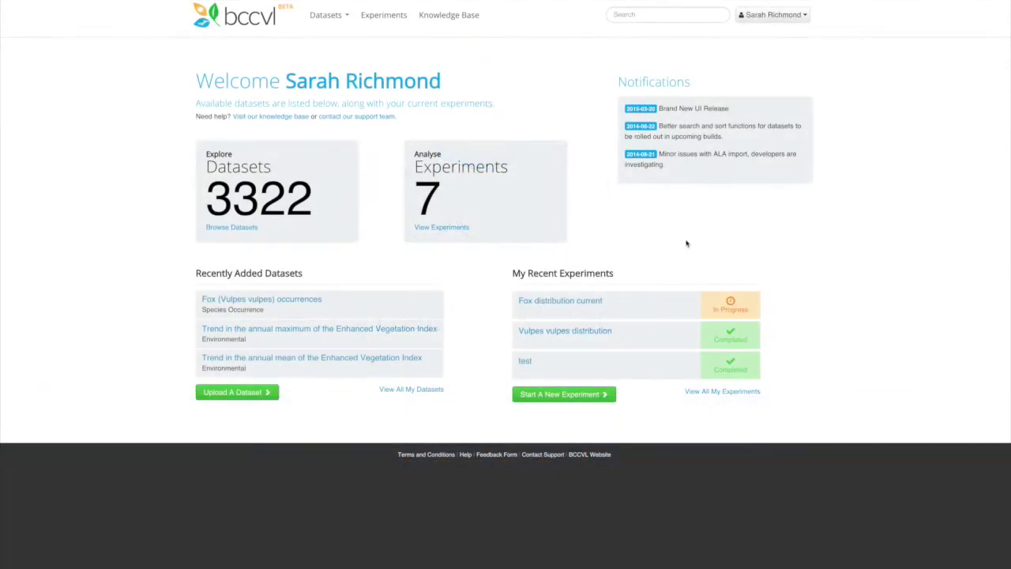
Start a new Climate Change experiment from the Experiments page.
click(389, 17)
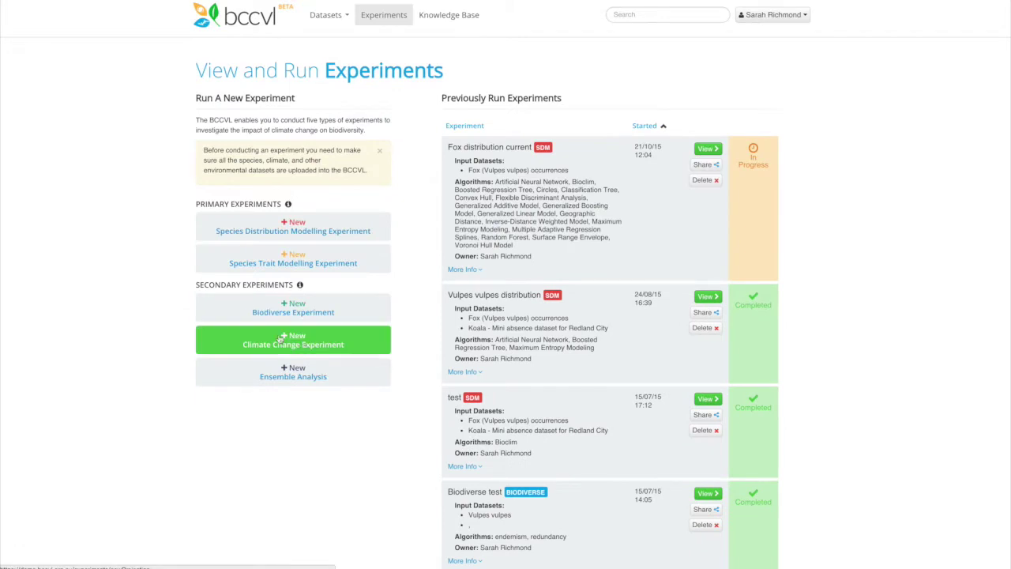
click(290, 353)
Name the experiment 'Fox distribution future' with description 'Vulpes vulpes', then continue to Source Model.
click(589, 178)
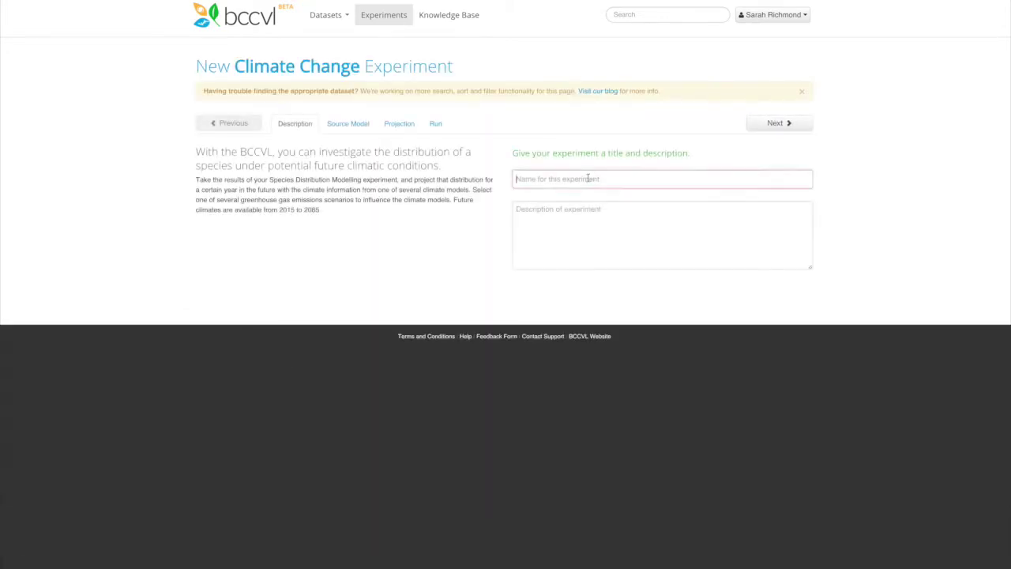
text(Fox)
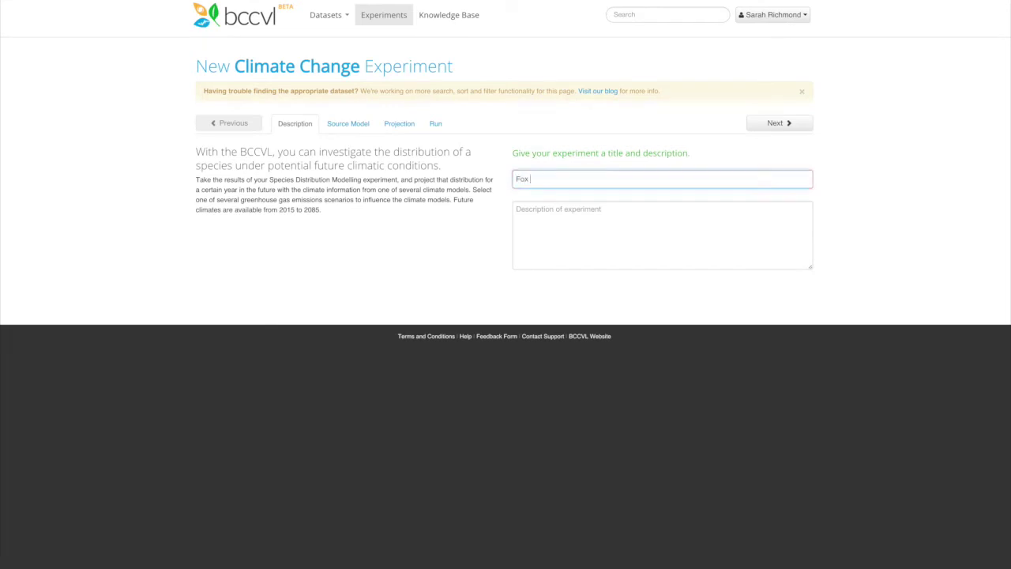
text( distribution future)
click(634, 230)
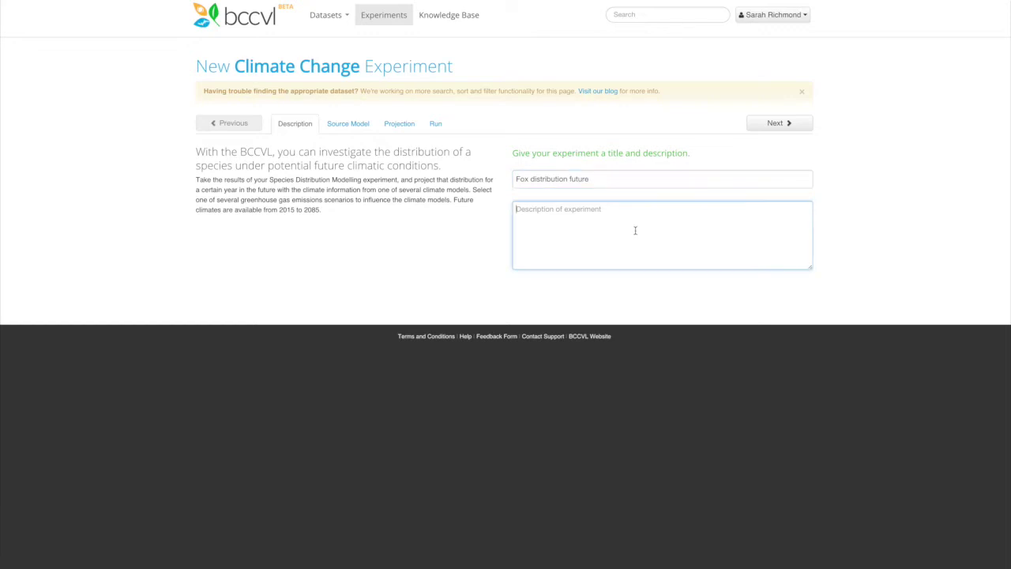
text(Vulpes vulpes)
click(796, 127)
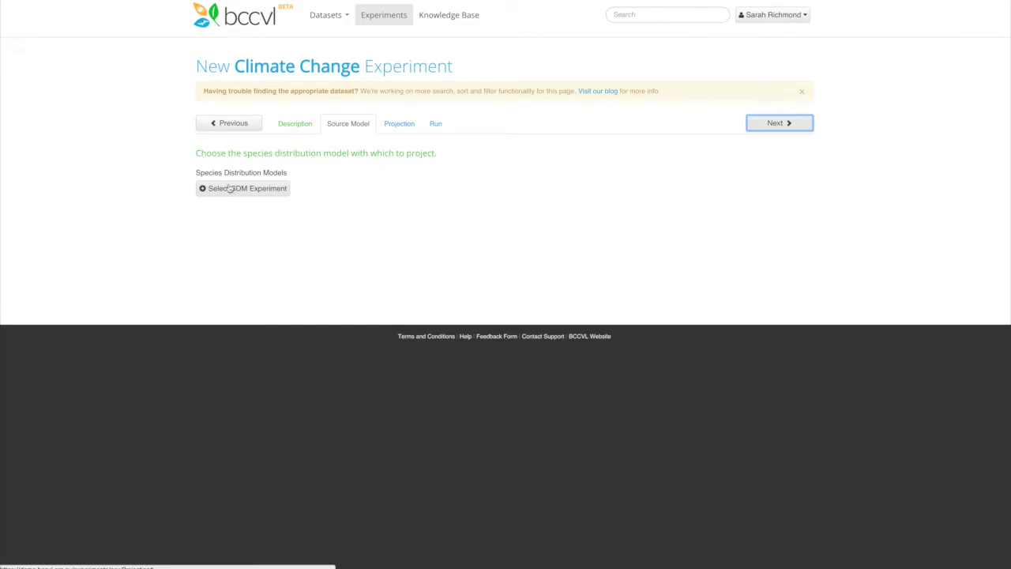
Select the Vulpes vulpes distribution SDM experiment as the source model.
click(224, 192)
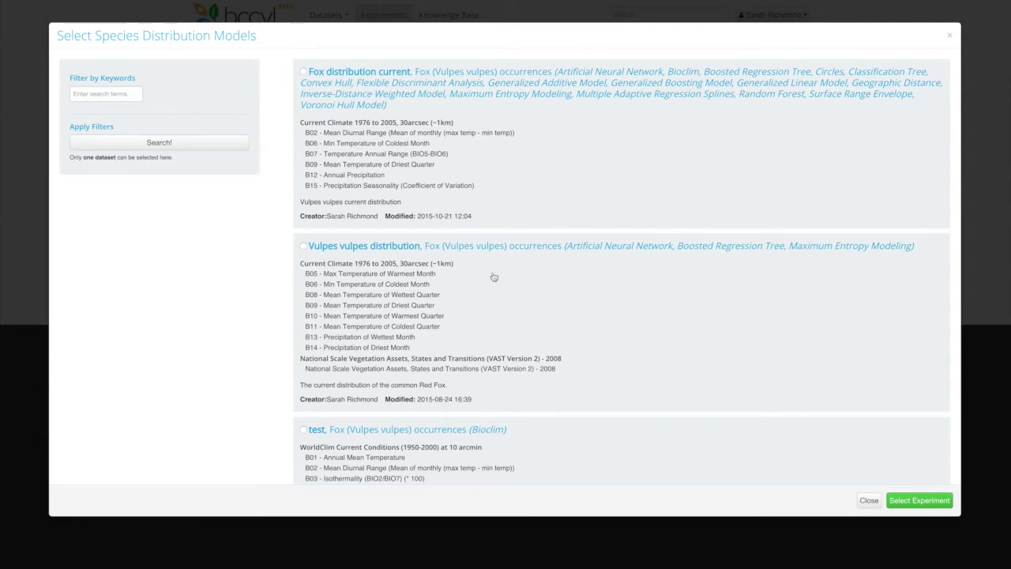
scroll(492, 277, down, 1)
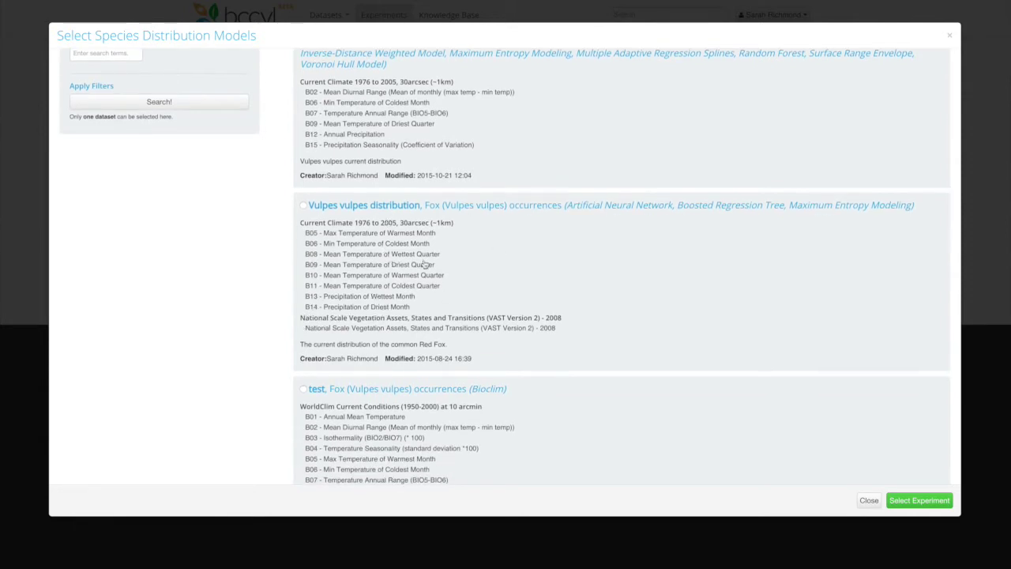
scroll(424, 265, up, 1)
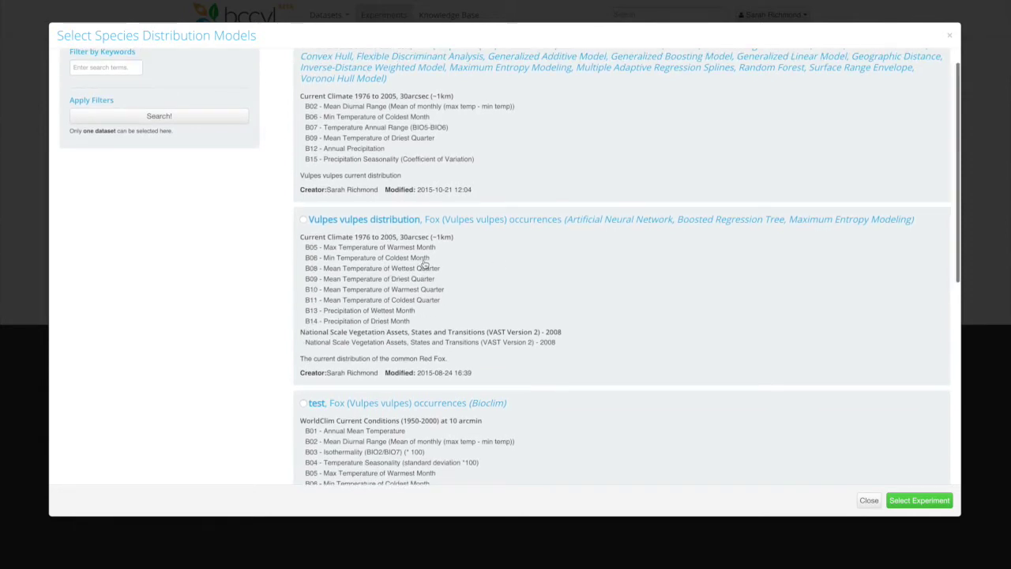
click(314, 223)
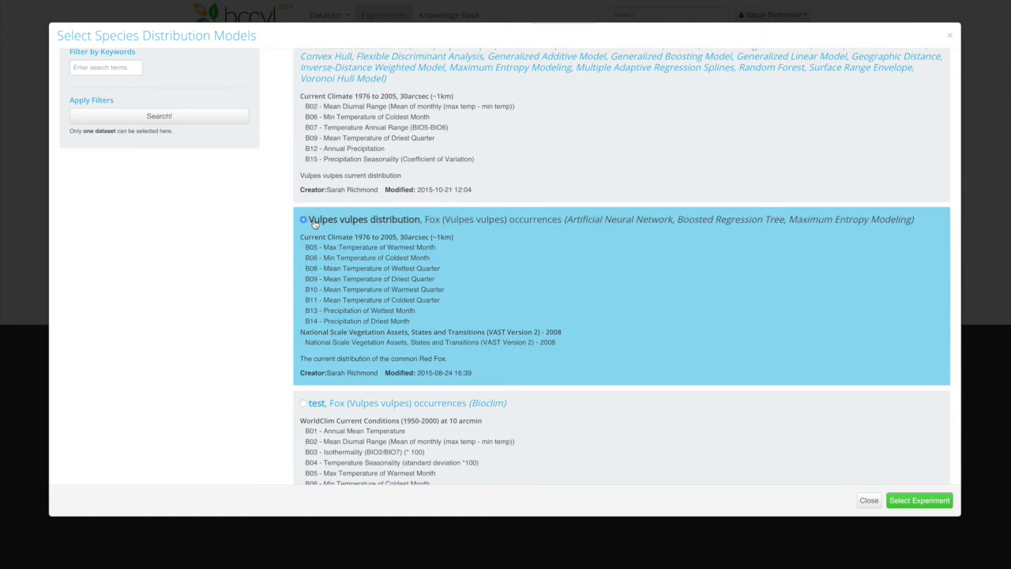
click(914, 500)
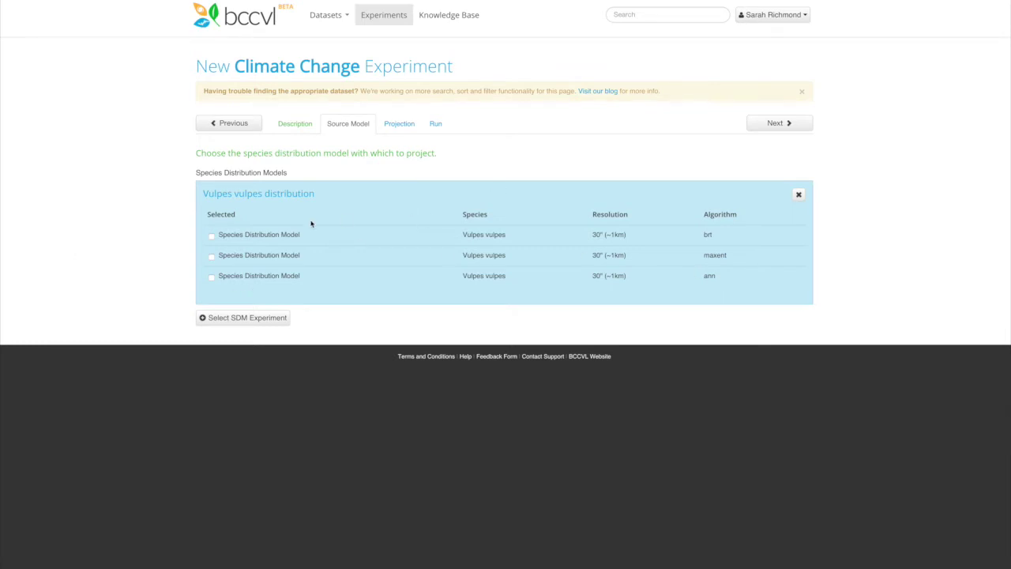
Tick only the maxent model, leaving brt and ann unticked, and proceed to Projection.
click(211, 236)
click(211, 256)
click(212, 279)
click(212, 278)
click(210, 235)
click(781, 126)
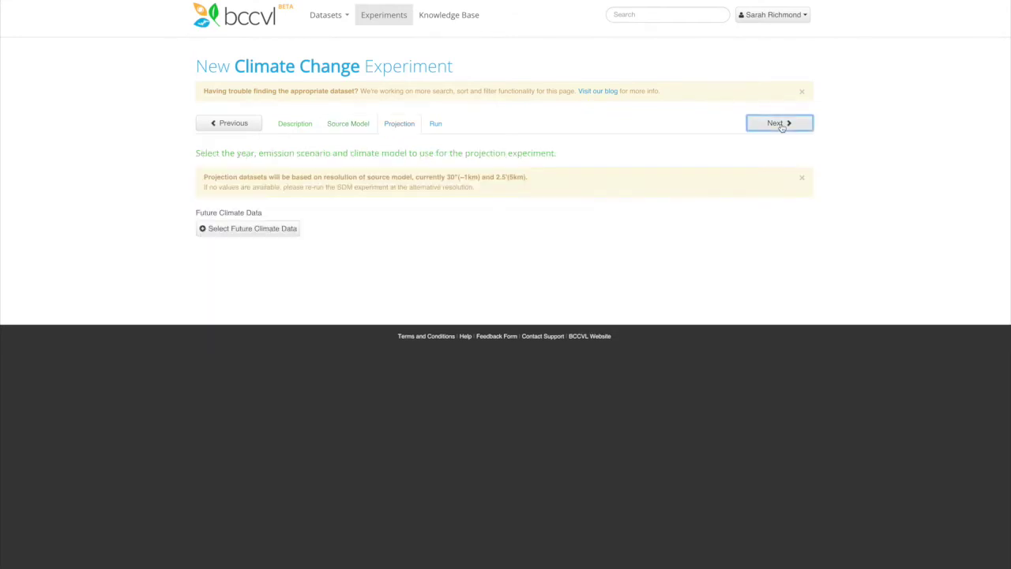
Filter future climate datasets to Australia current and future climate data at 30" (~1km) resolution.
click(234, 231)
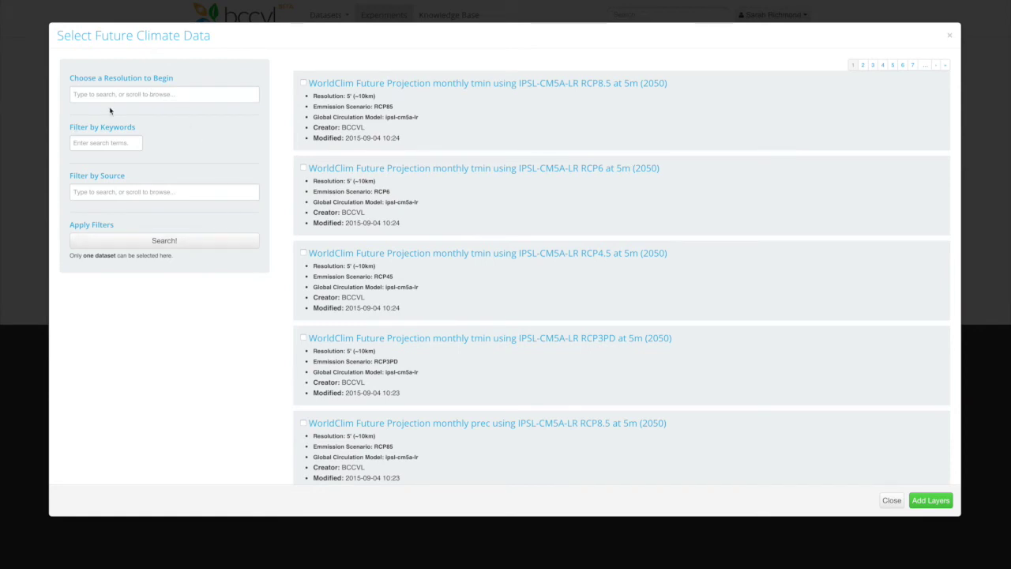
click(135, 190)
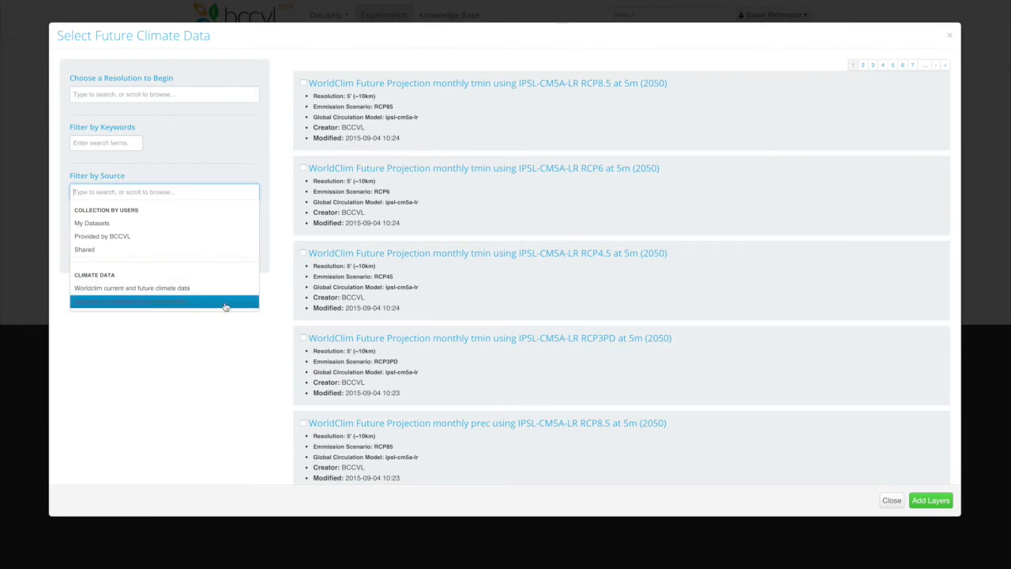
click(182, 306)
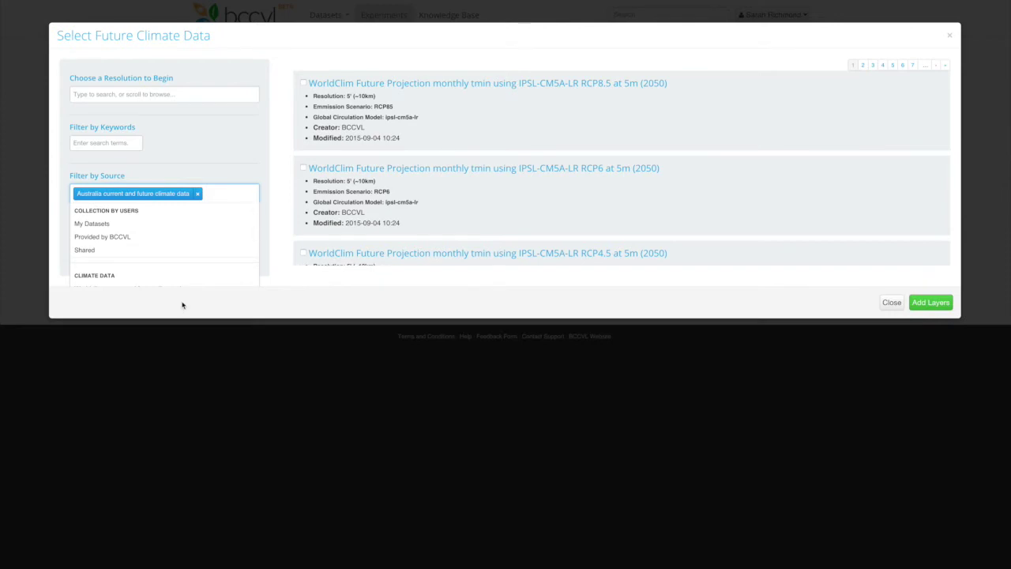
click(237, 136)
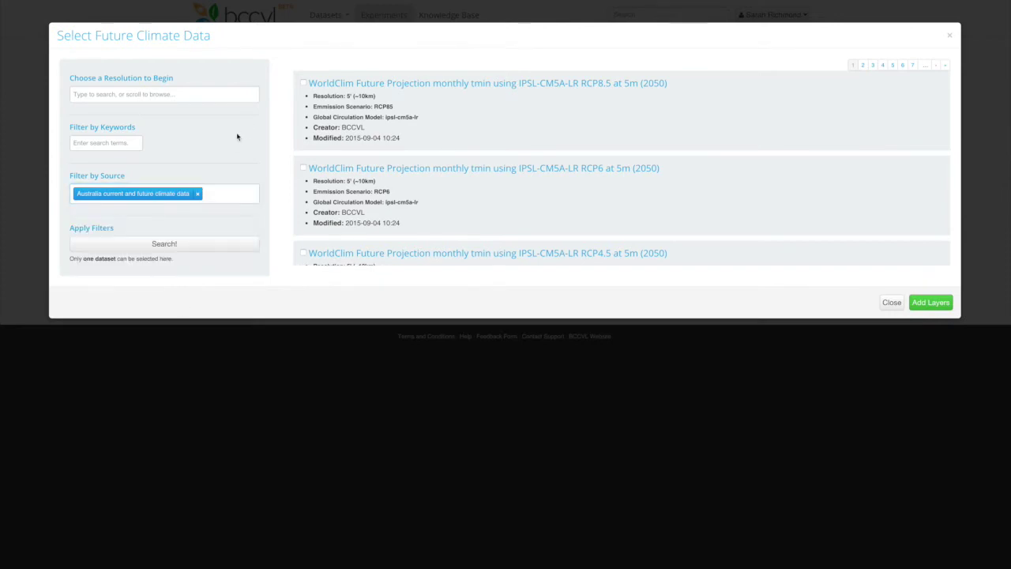
click(123, 94)
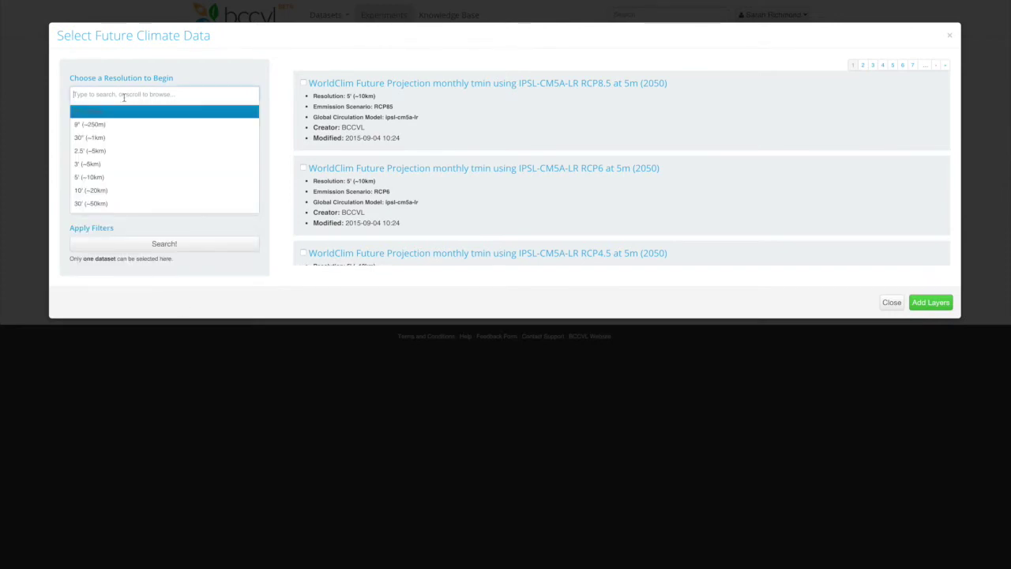
click(122, 139)
click(210, 79)
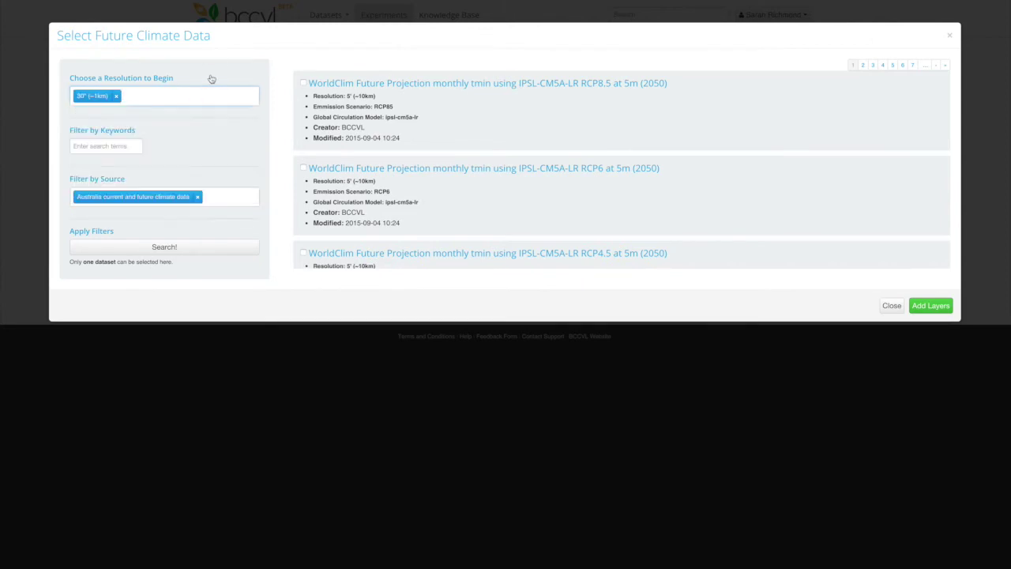
click(187, 249)
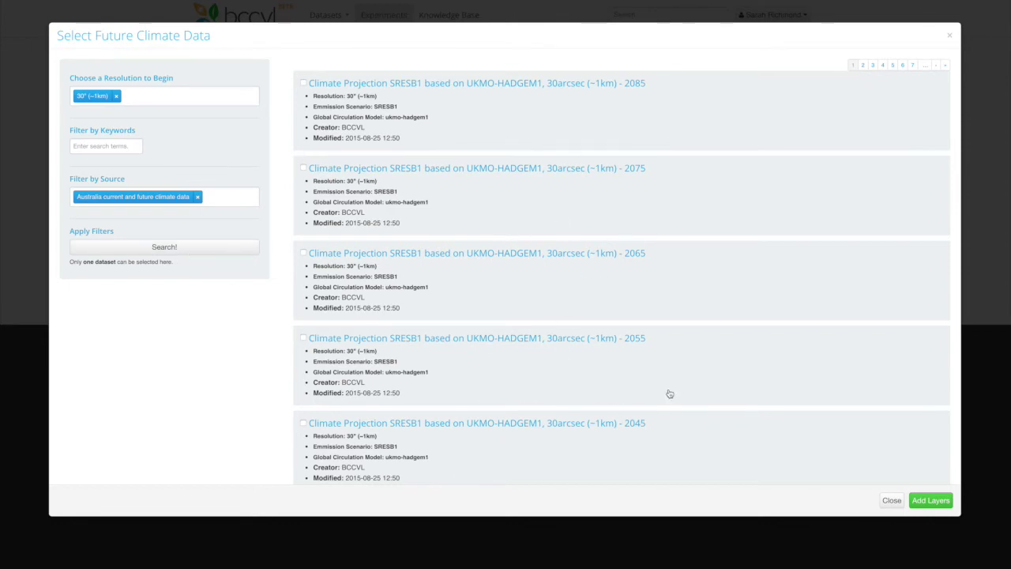
click(118, 147)
Search the future climate datasets for keywords 'RCP85 UKMO-HADGEM1'.
text(RCP85)
click(156, 247)
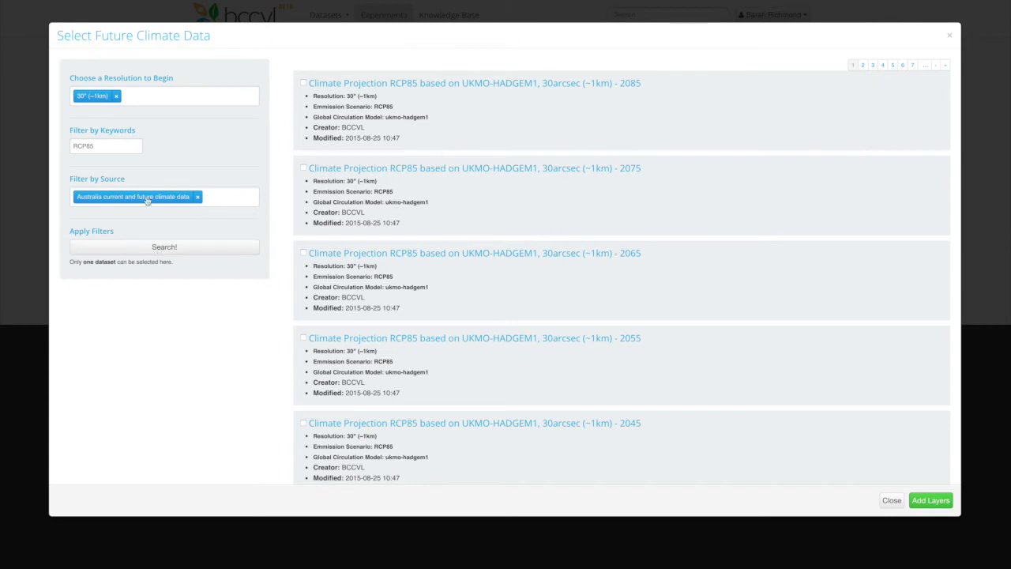
click(130, 146)
text(UKMO-HADGEM1)
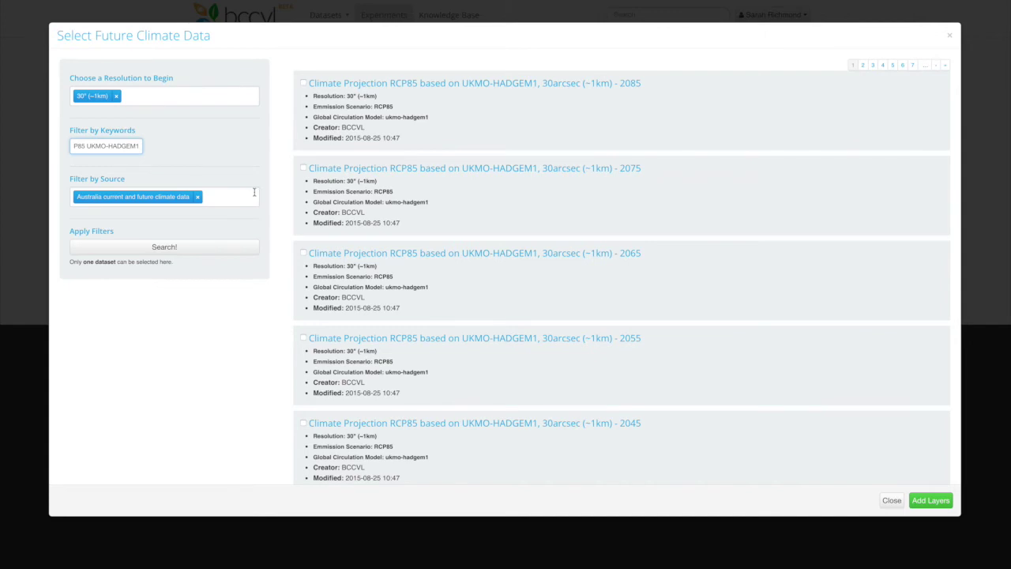
click(163, 246)
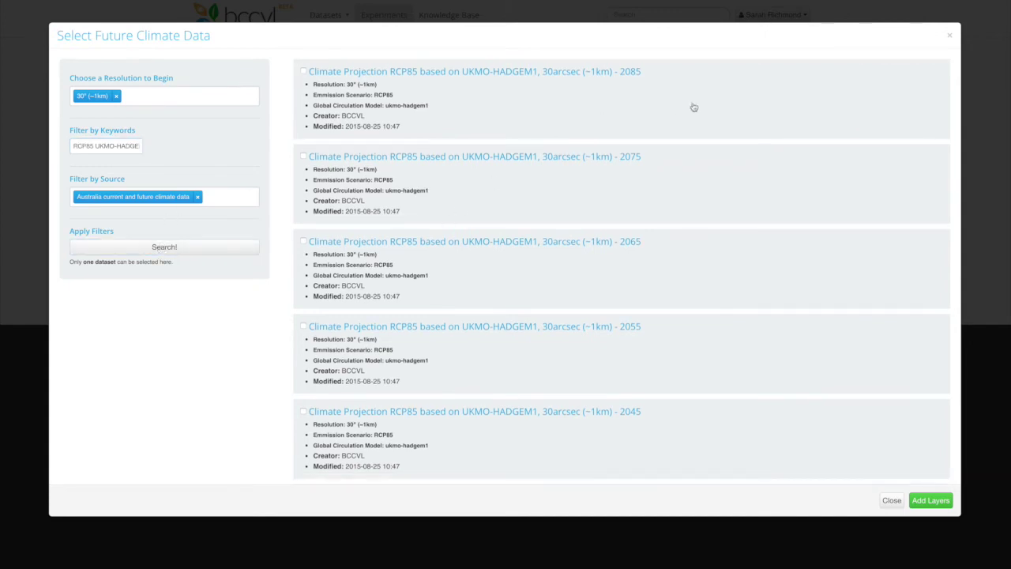
Add the 2085, 2075, 2065, 2055, 2045, 2035 and 2025 projection layers.
click(640, 95)
click(647, 175)
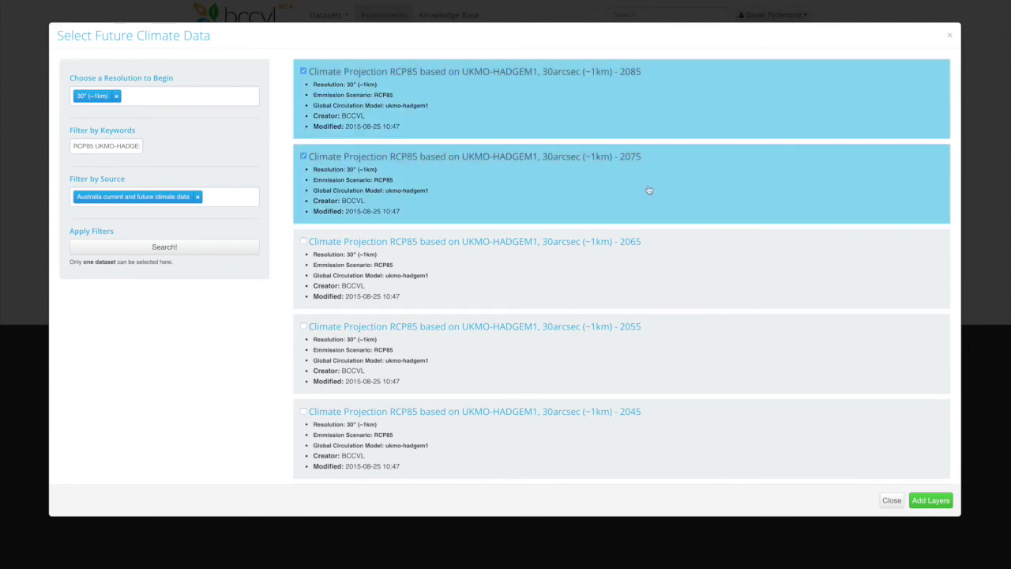
click(635, 266)
click(639, 348)
scroll(703, 363, down, 2)
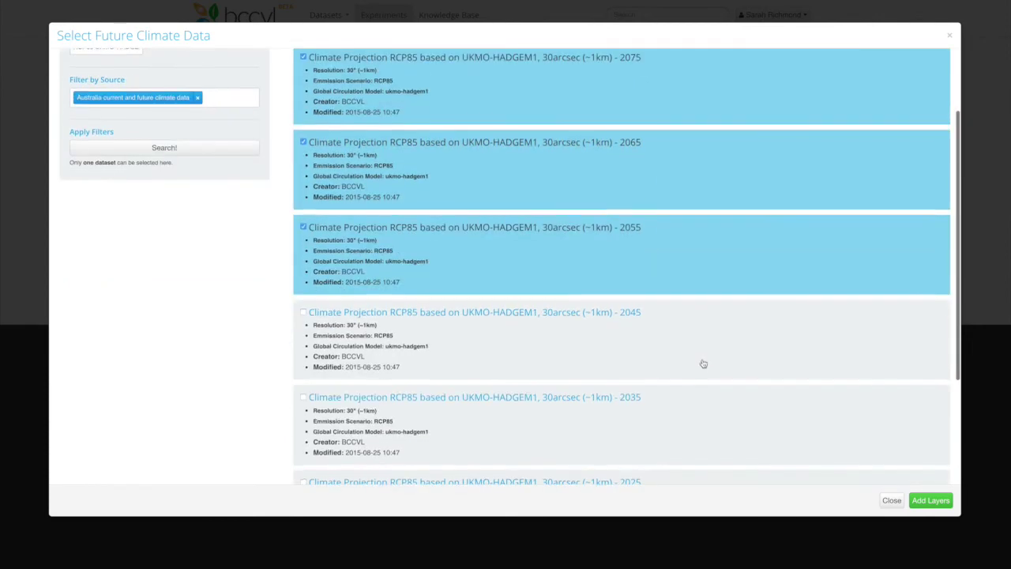
click(644, 283)
click(638, 351)
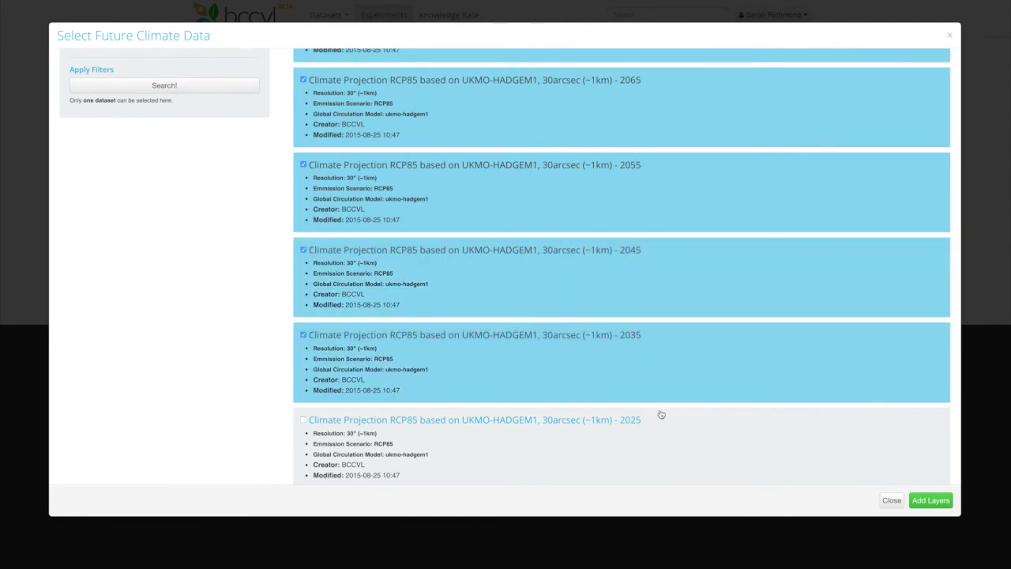
scroll(695, 222, down, 2)
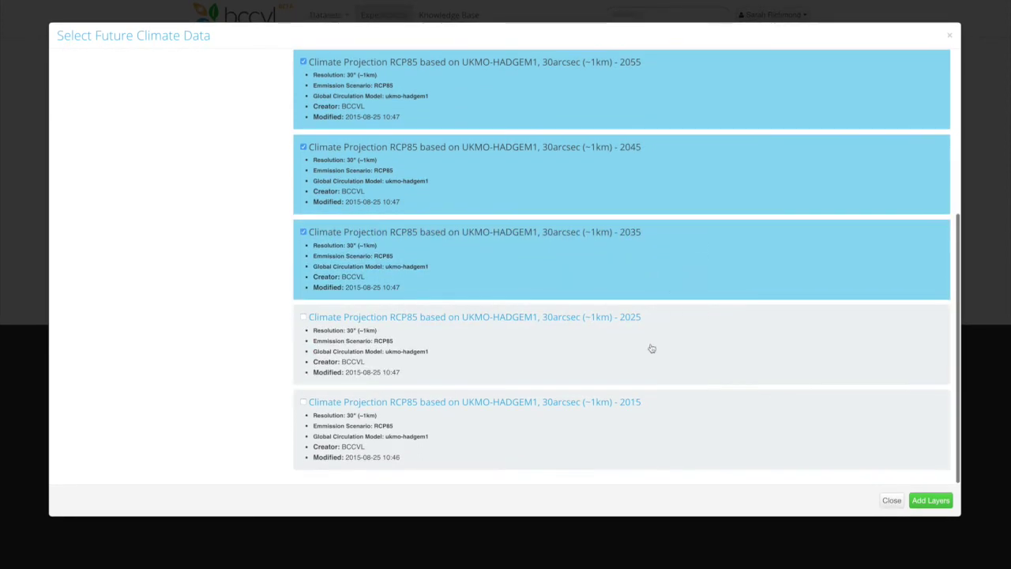
click(651, 348)
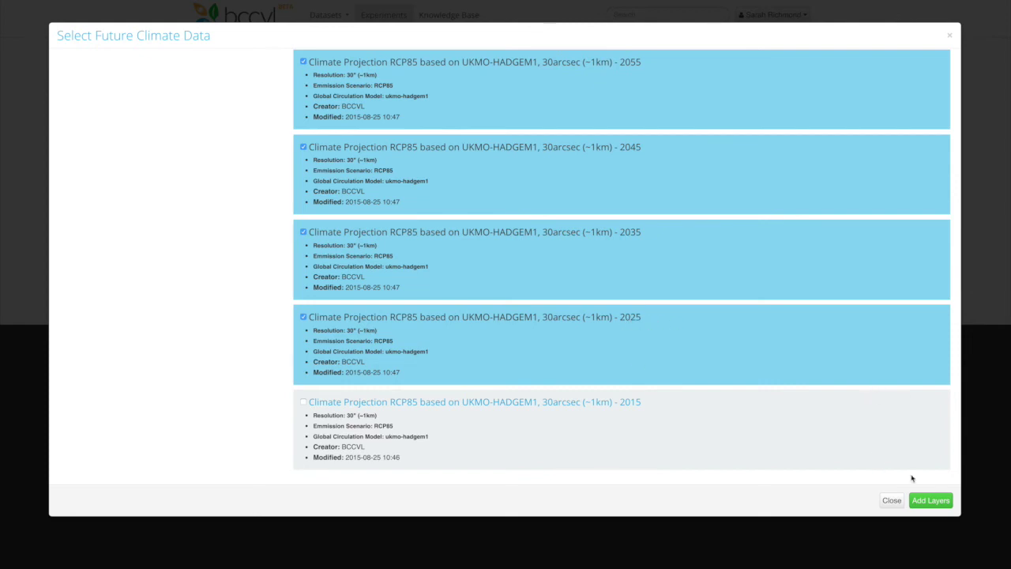
click(942, 506)
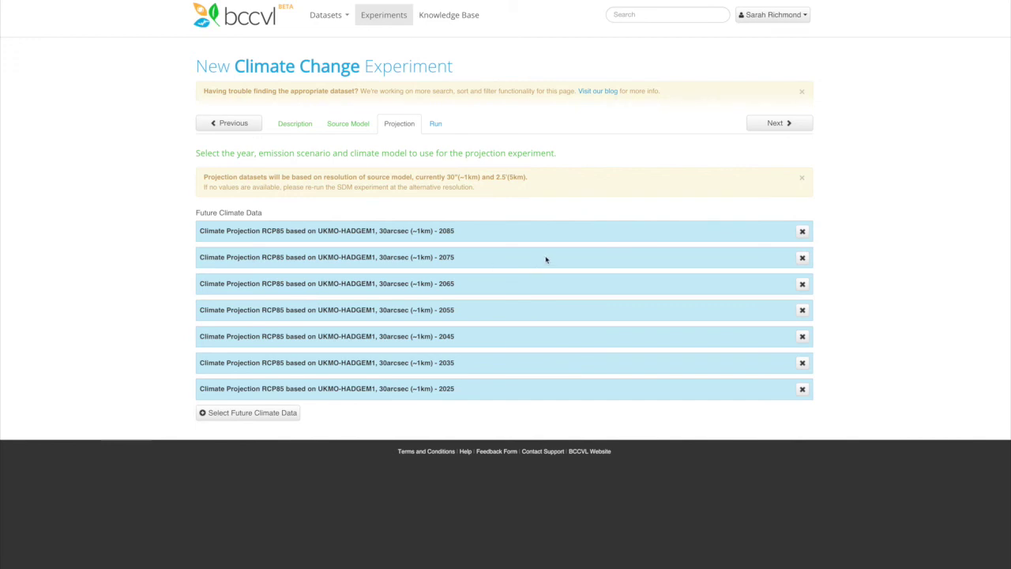
click(790, 124)
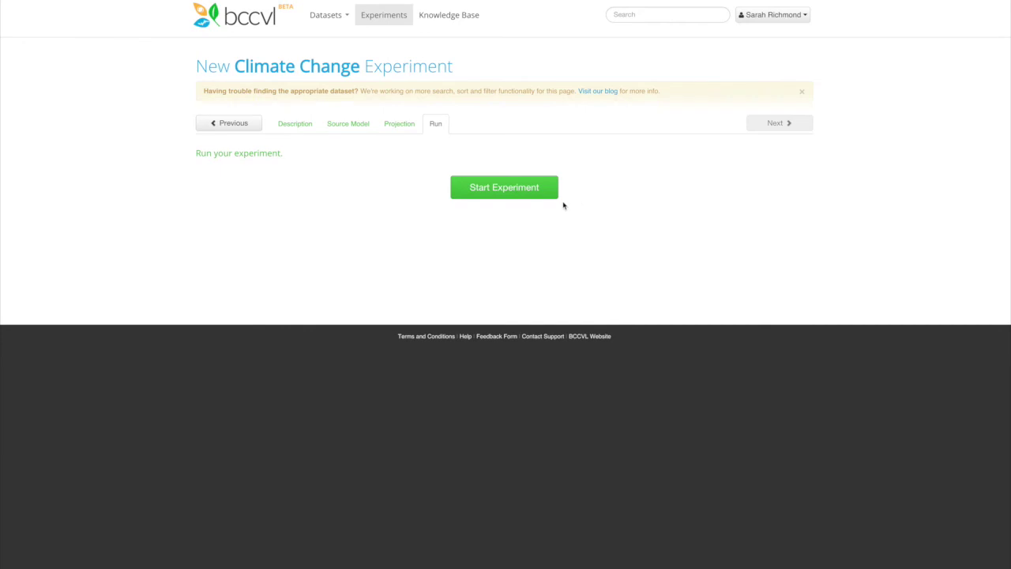
Start the Fox distribution future experiment from the Run step.
click(523, 191)
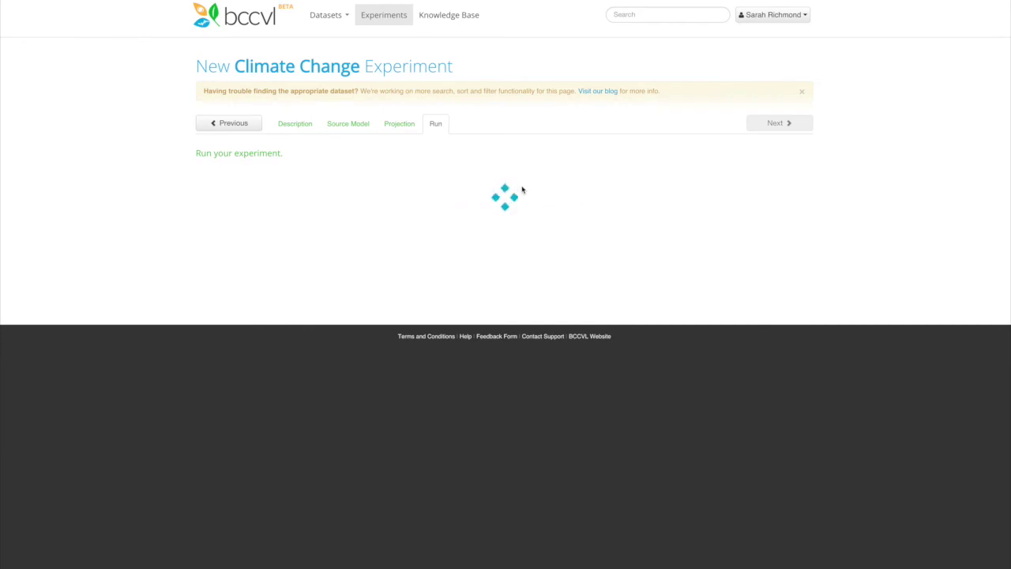